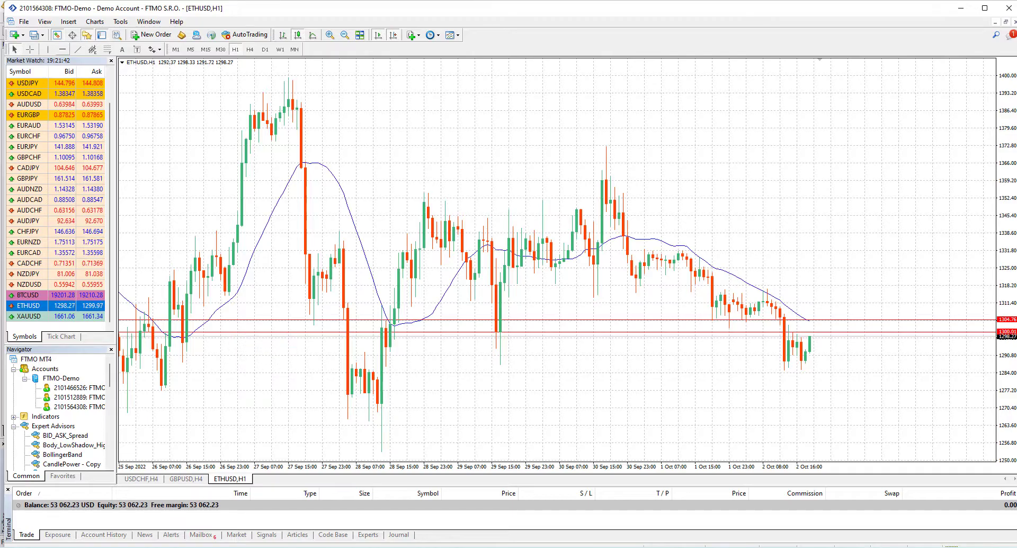
# Step: Add two horizontal price lines to the ETHUSD H1 chart, at about 1294.23 and 1277.08
pyautogui.click(530, 344)
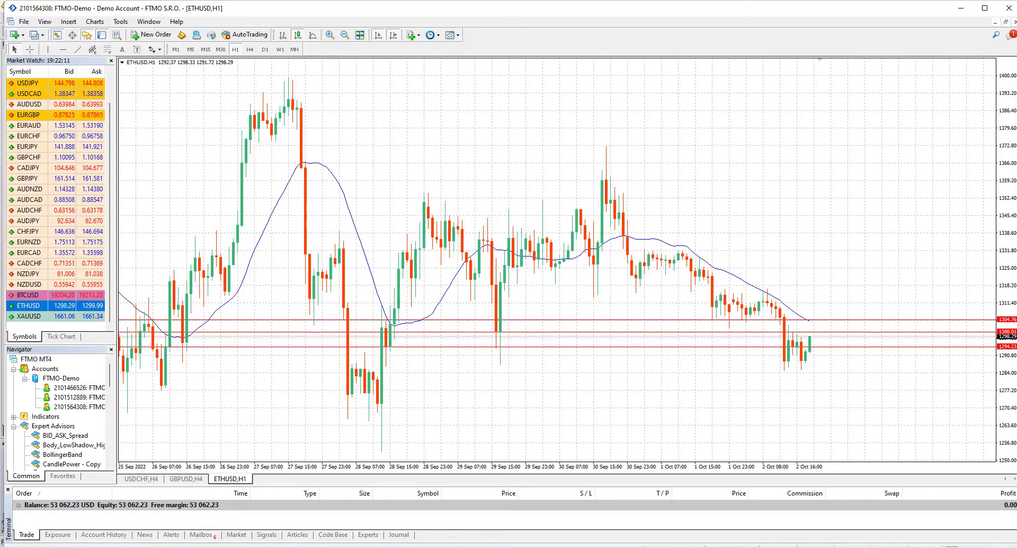
pyautogui.click(63, 49)
pyautogui.click(318, 401)
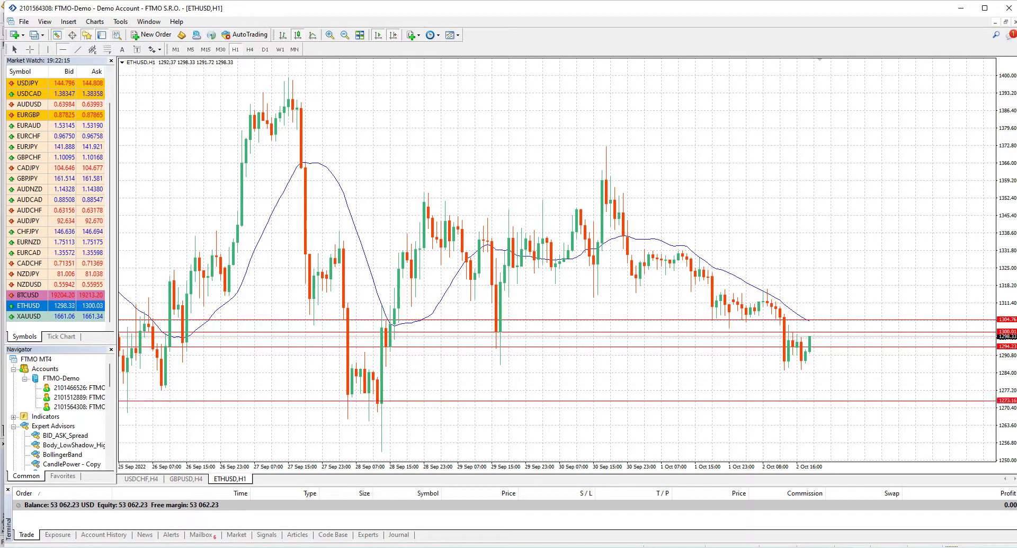
pyautogui.moveTo(318, 400); pyautogui.dragTo(318, 391)
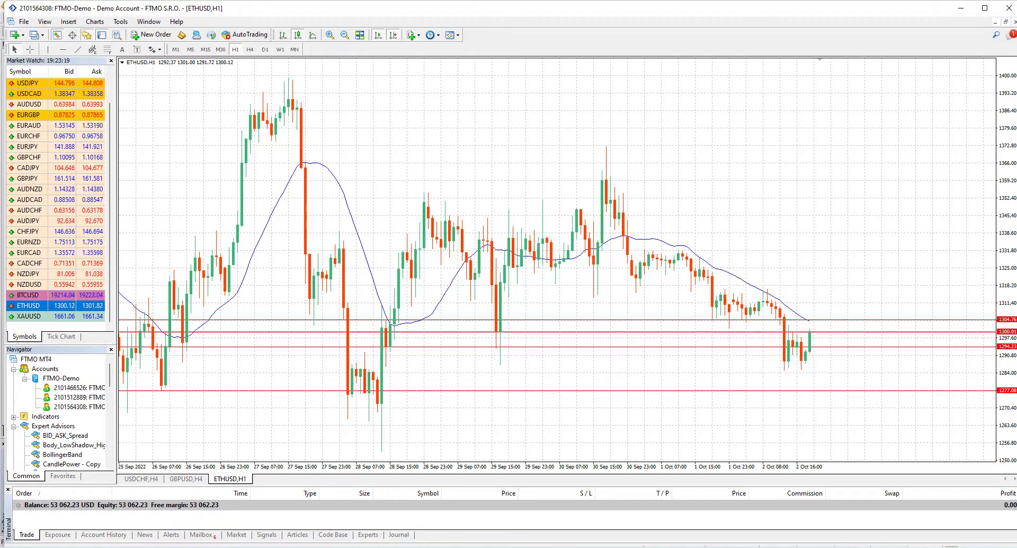
# Step: Show the Strategy Tester for backtesting expert advisors
pyautogui.click(24, 21)
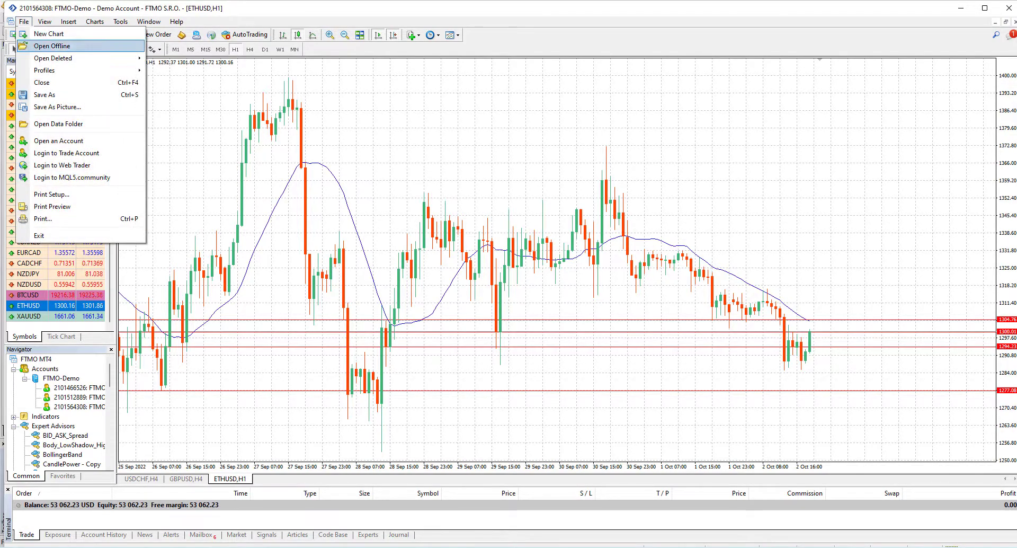
pyautogui.moveTo(44, 21)
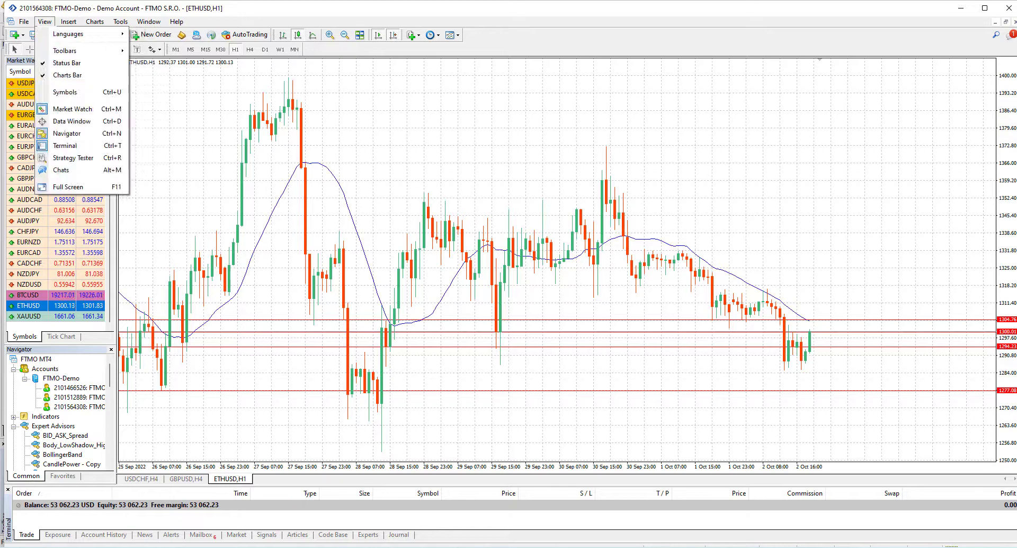
pyautogui.click(73, 157)
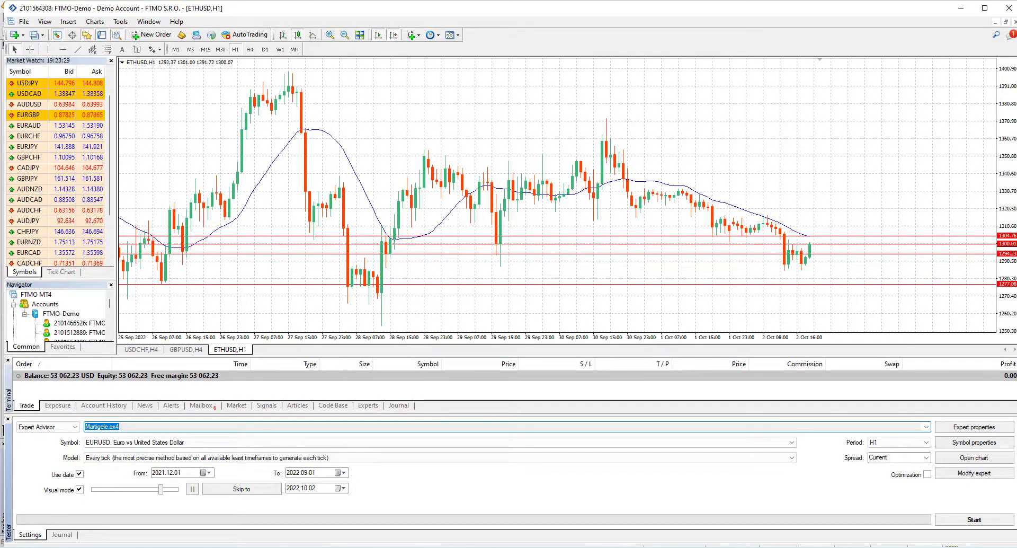
# Step: Switch to MetaEditor, examine the variables and the order and lot-size logic in Martigele.mq4, and return to MetaTrader
pyautogui.press('F4')
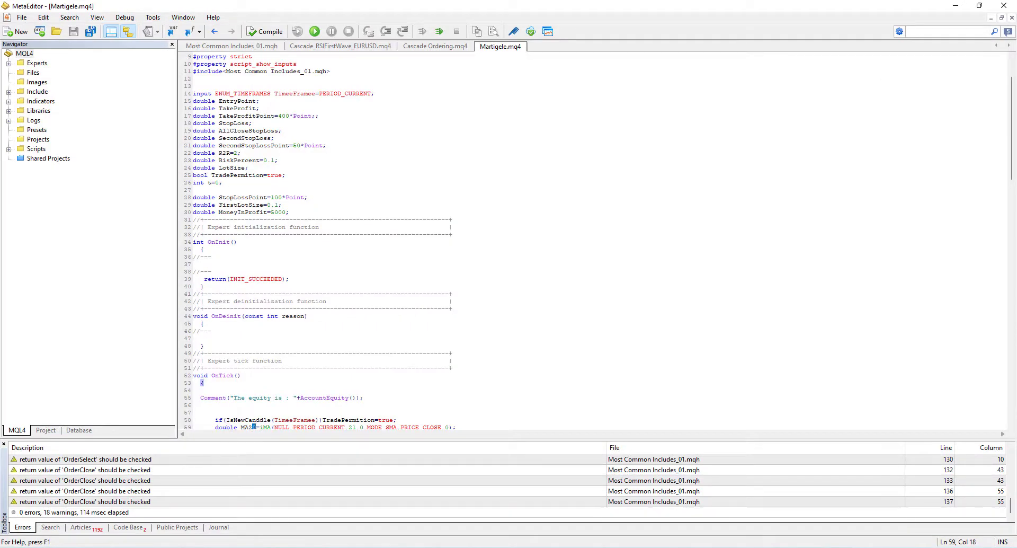
pyautogui.scroll(-20, 300, 249)
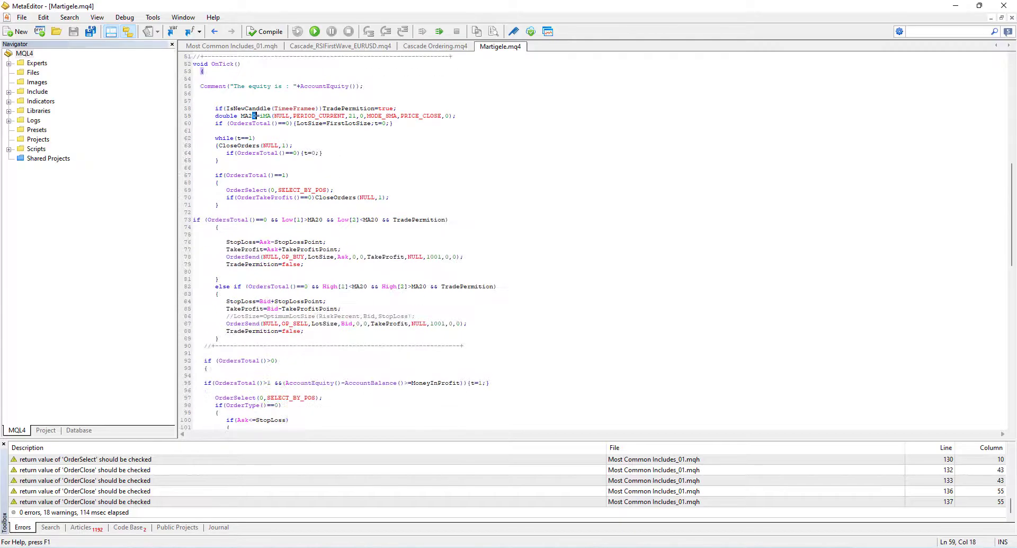
pyautogui.click(301, 249)
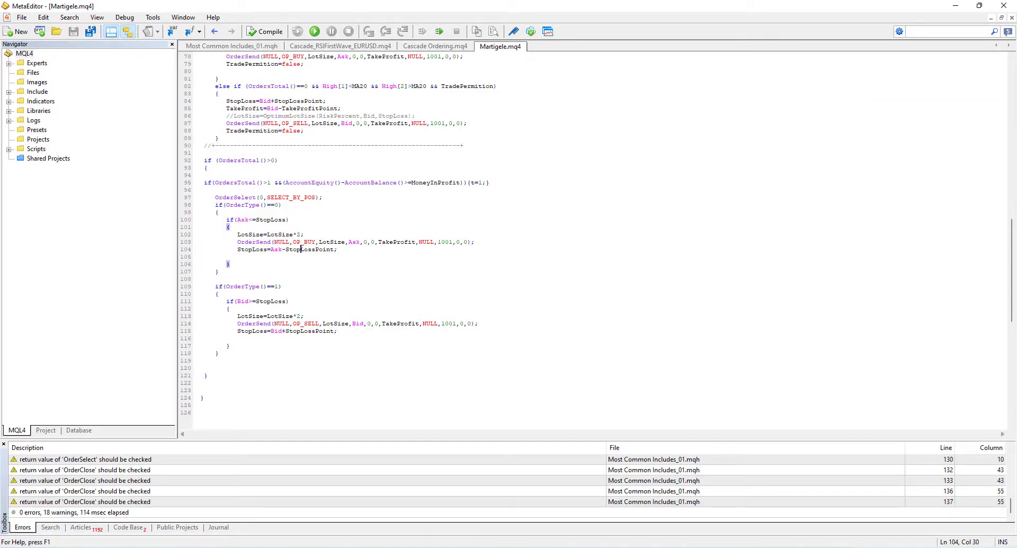
pyautogui.scroll(20, 339, 233)
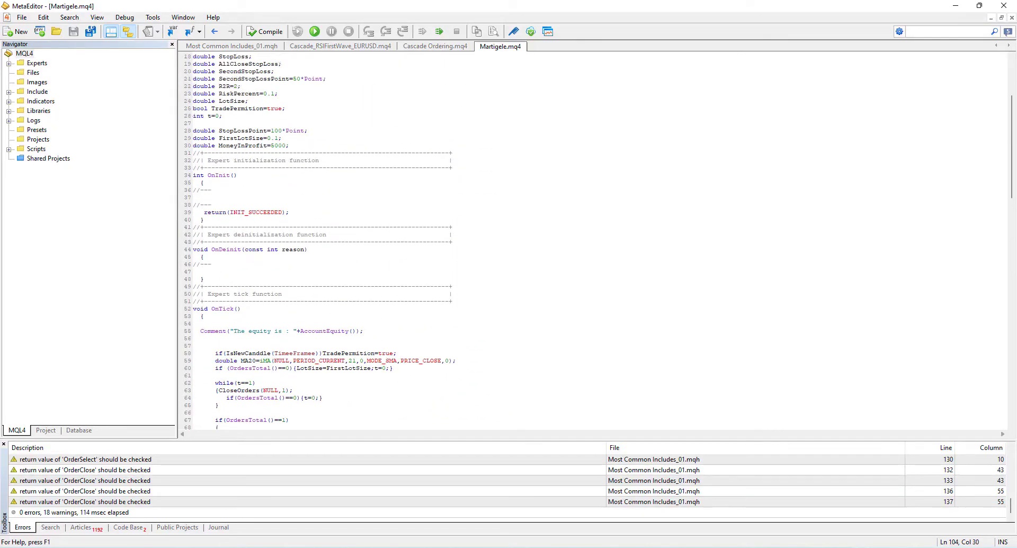
pyautogui.scroll(6, 339, 233)
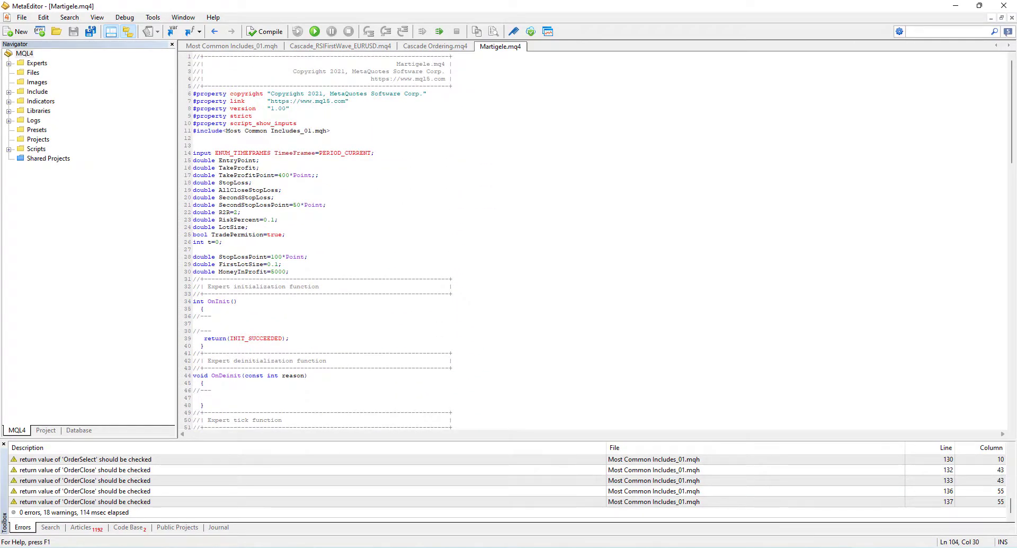
pyautogui.scroll(-20, 339, 233)
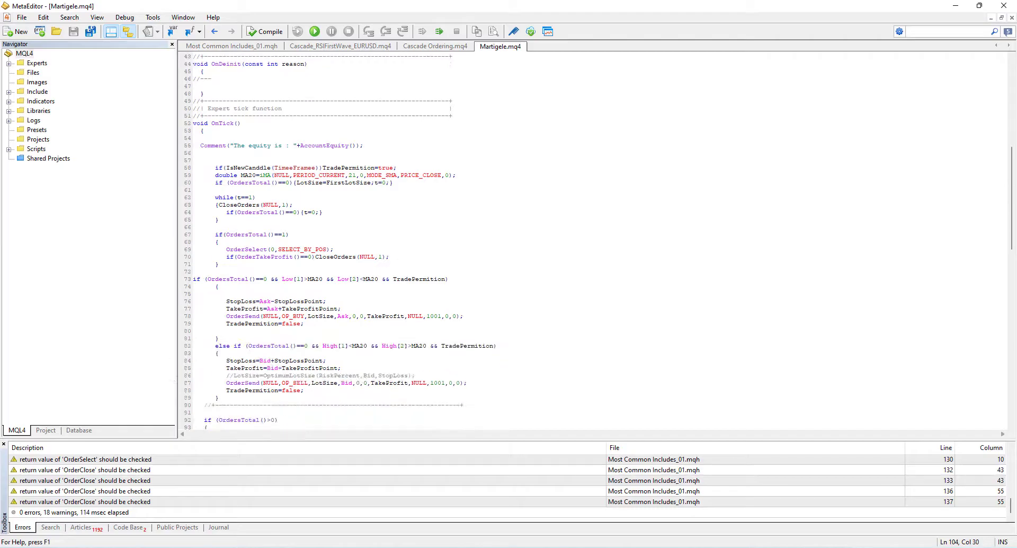
pyautogui.scroll(-1, 339, 233)
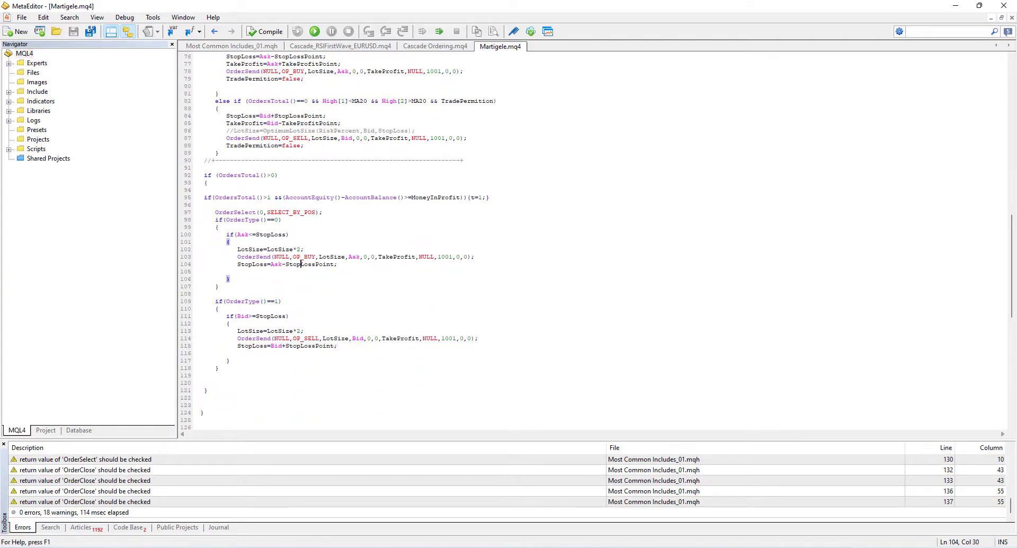
pyautogui.hotkey('alt', 'Tab')
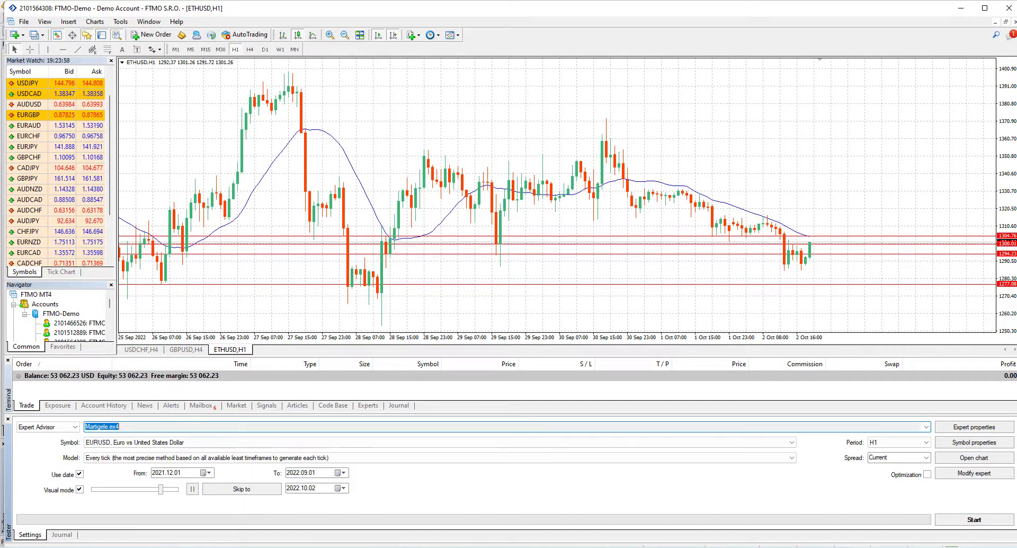
# Step: Check the initial deposit in the Martigele expert's testing properties and accept the settings
pyautogui.click(973, 427)
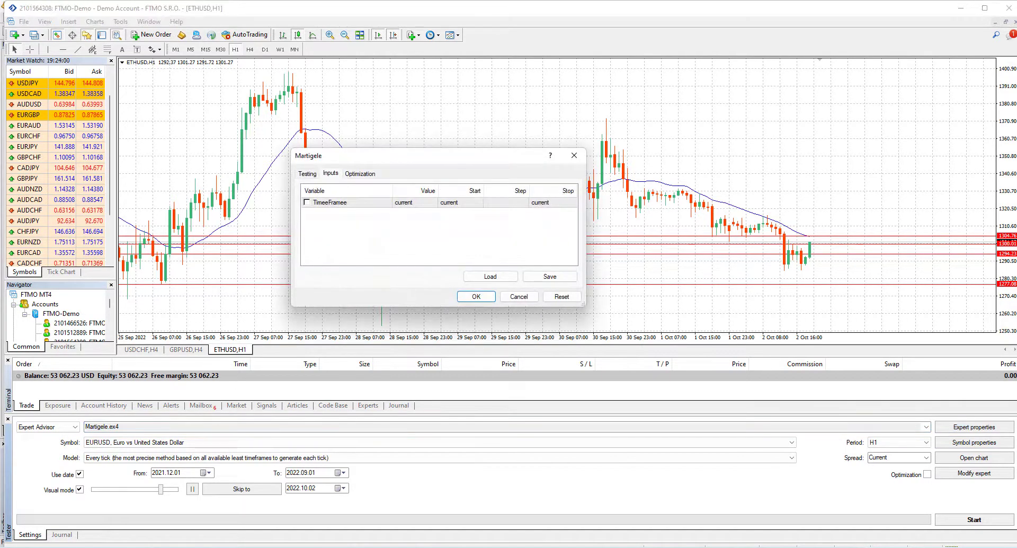
pyautogui.hotkey('ctrl', 'Tab')
pyautogui.hotkey('ctrl', 'Tab')
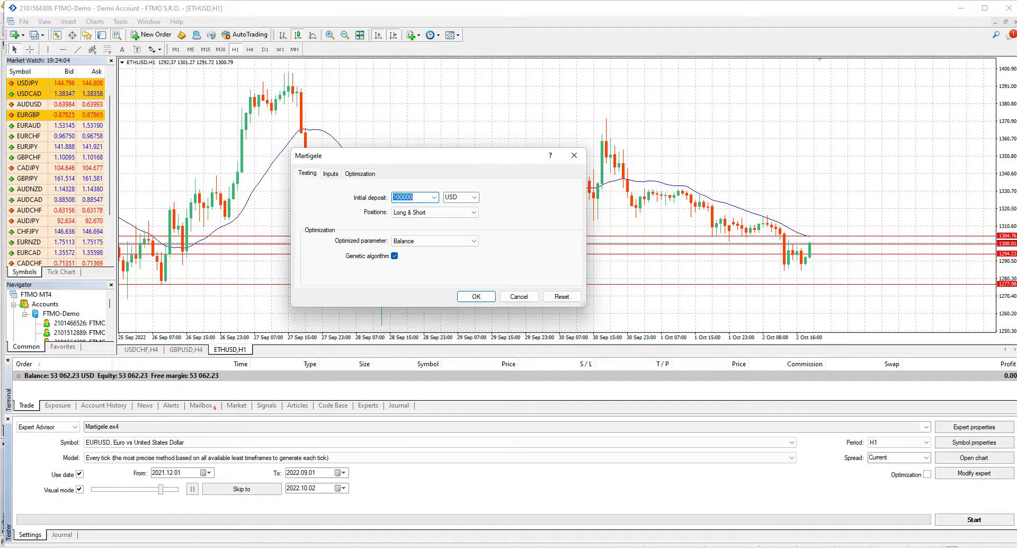
pyautogui.click(403, 197)
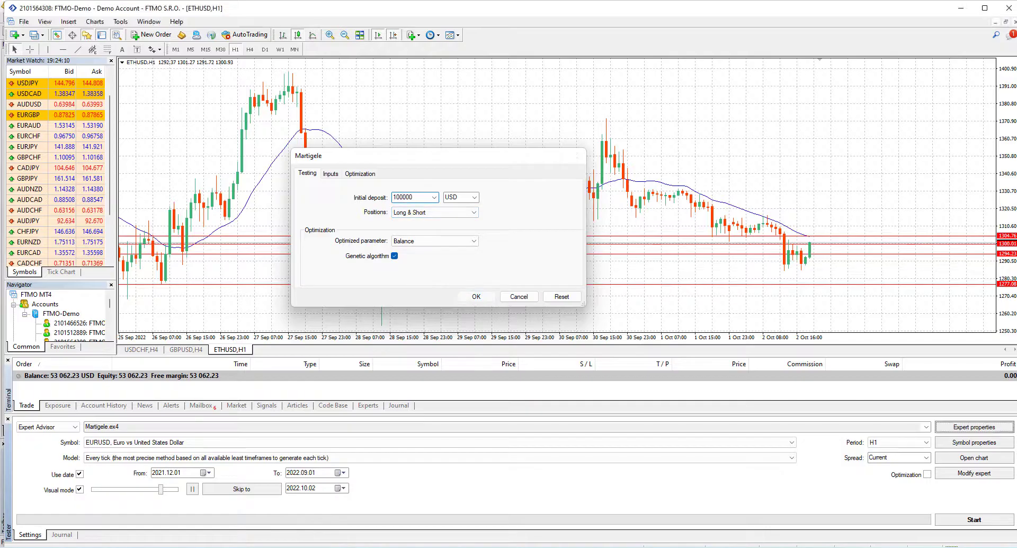
pyautogui.click(476, 296)
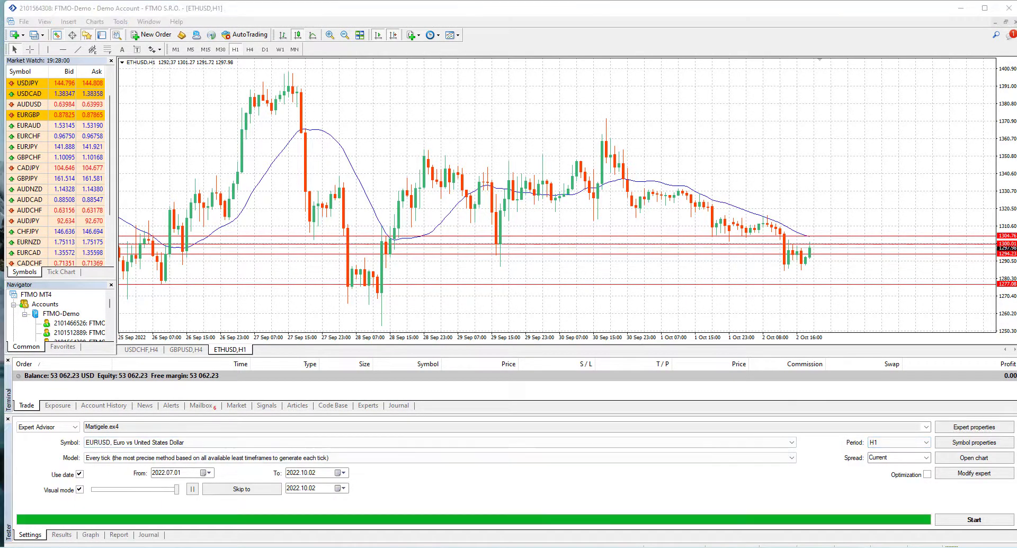
# Step: Check the test period 2022.07.01 to 2022.10.02 and start the visual backtest of Martigele on EURUSD H1
pyautogui.click(205, 472)
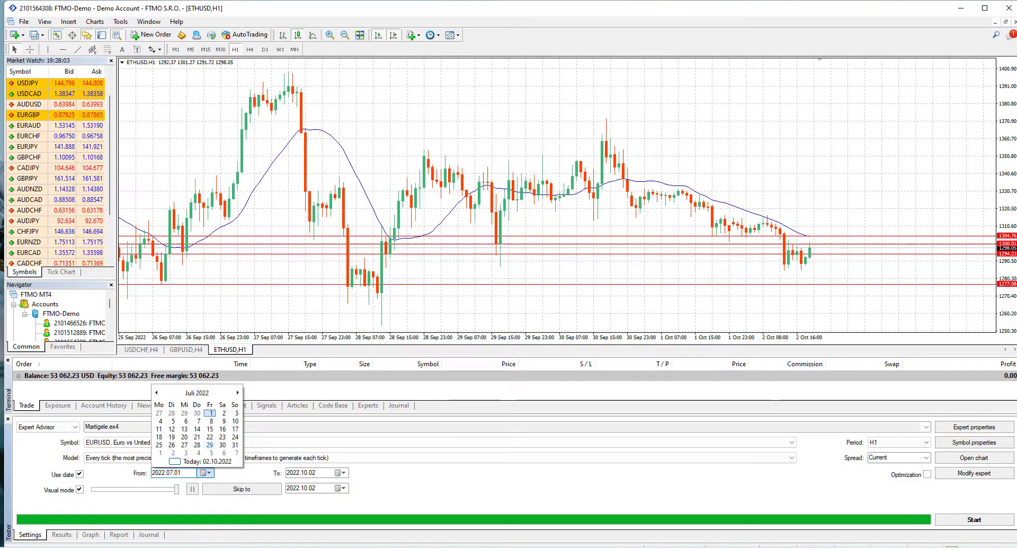
pyautogui.click(339, 472)
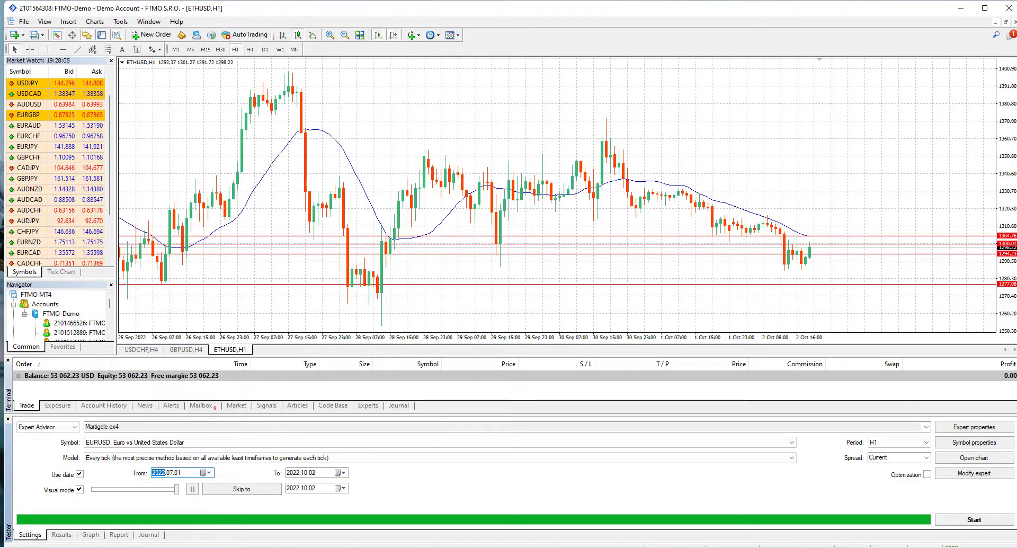
pyautogui.click(339, 472)
pyautogui.click(293, 472)
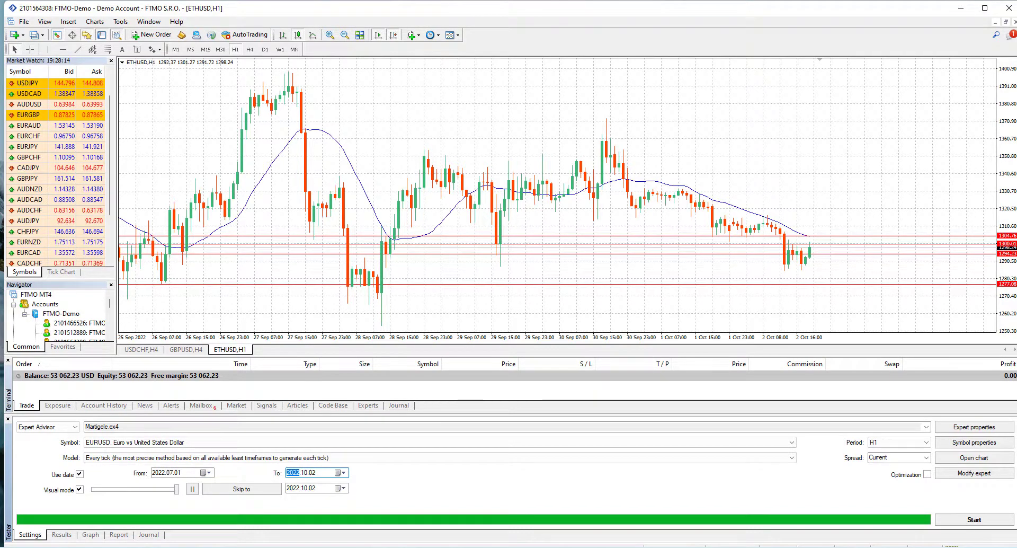
pyautogui.click(973, 519)
# Step: Apply the Clean template to the EURUSD visual test chart
pyautogui.rightClick(426, 84)
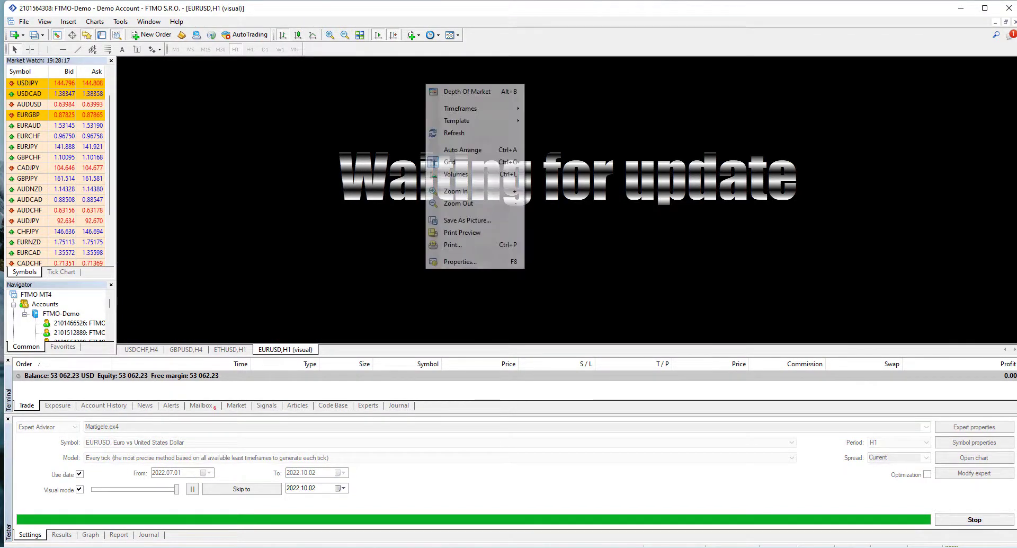
pyautogui.moveTo(457, 121)
pyautogui.click(562, 185)
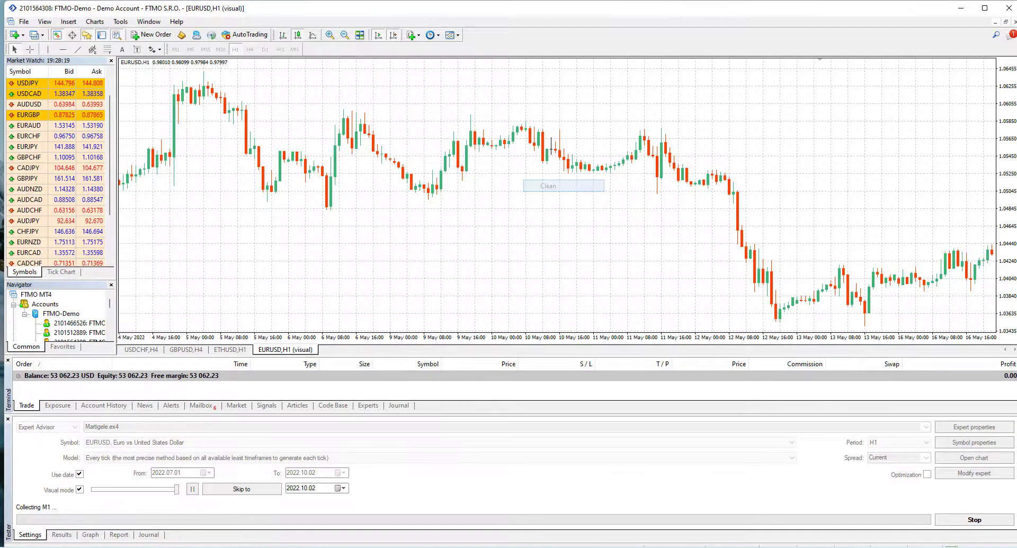
# Step: Pause the visual backtest to inspect the stacked sell orders on the chart, and resume the run
pyautogui.press('Pause')
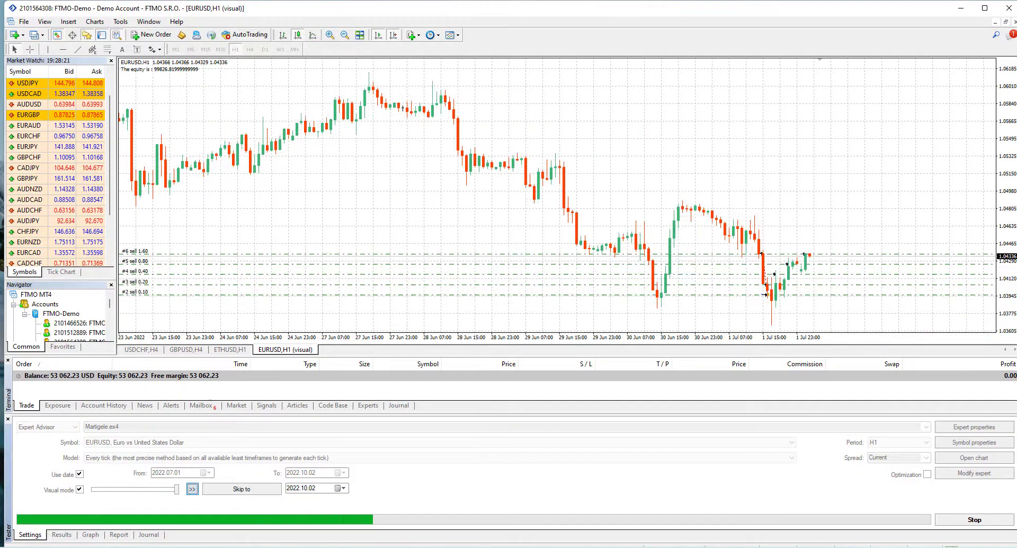
pyautogui.press('Pause')
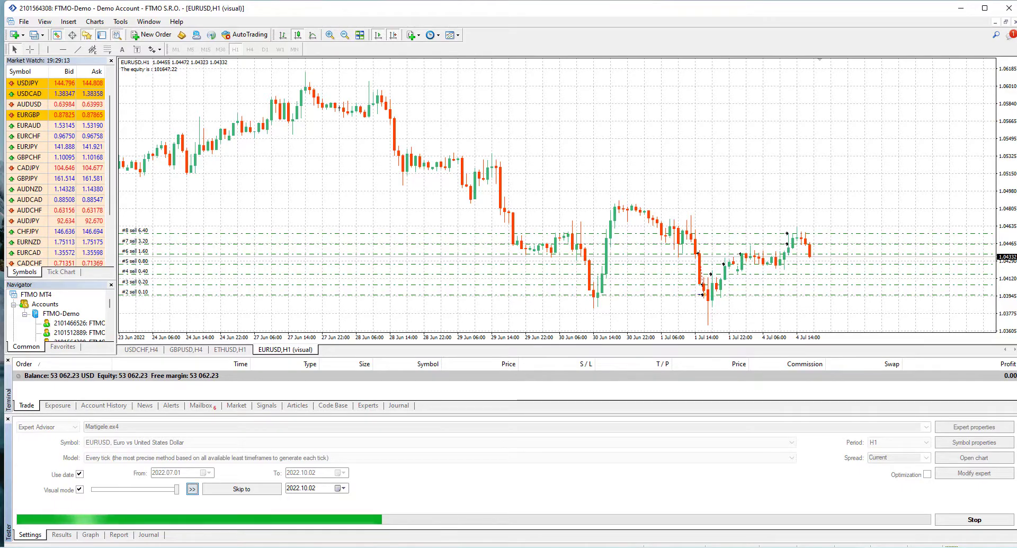
pyautogui.click(192, 488)
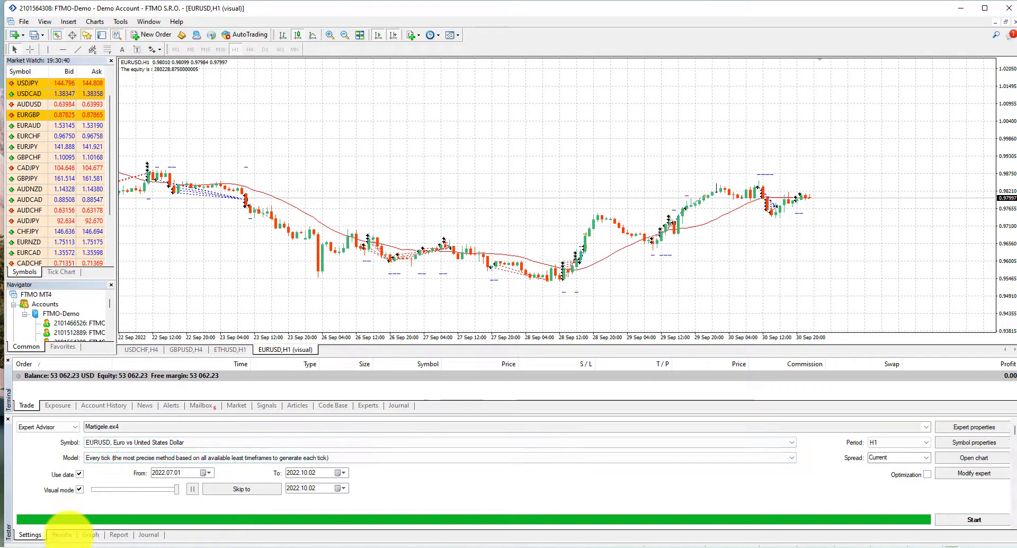
# Step: Review the backtest's list of trades and its balance and equity graph
pyautogui.click(62, 534)
pyautogui.scroll(-4, 662, 455)
pyautogui.scroll(-10, 662, 454)
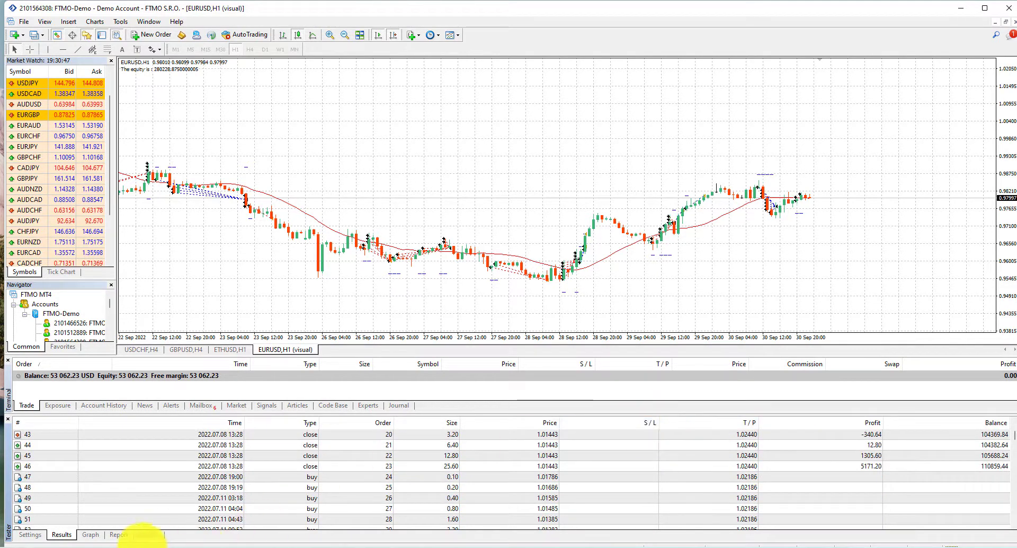
pyautogui.click(90, 534)
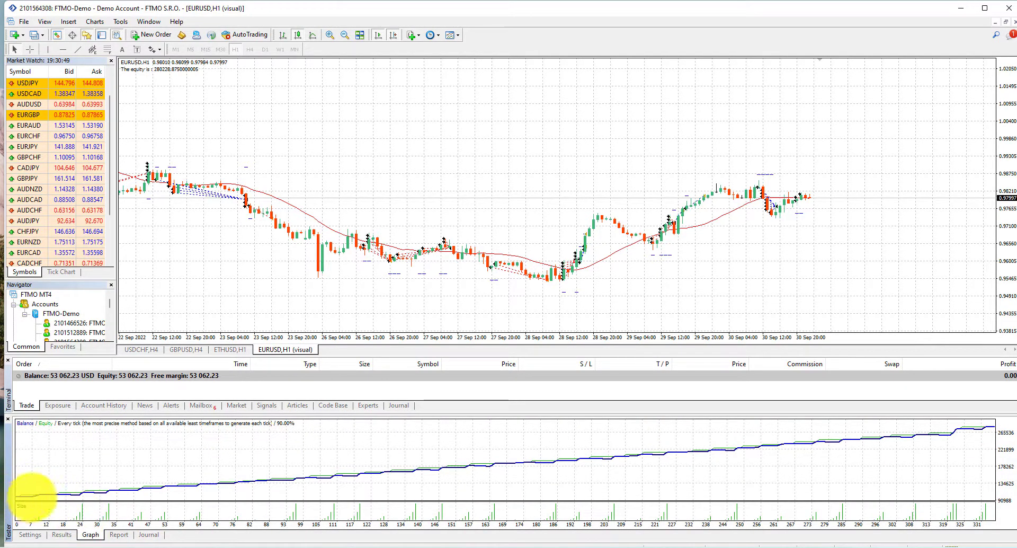
pyautogui.moveTo(284, 468)
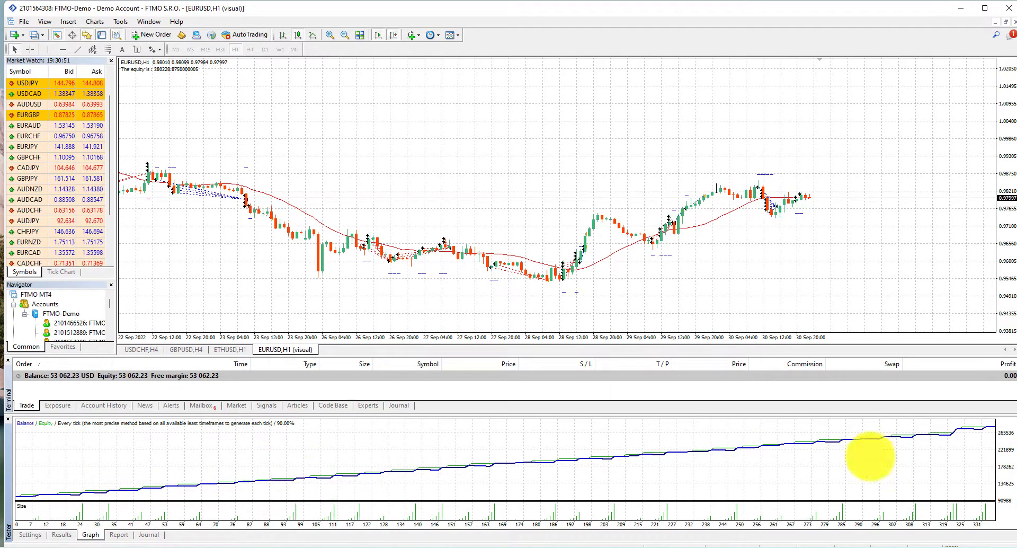
# Step: Open the backtest report and enlarge the tester area to read all of its statistics
pyautogui.click(117, 534)
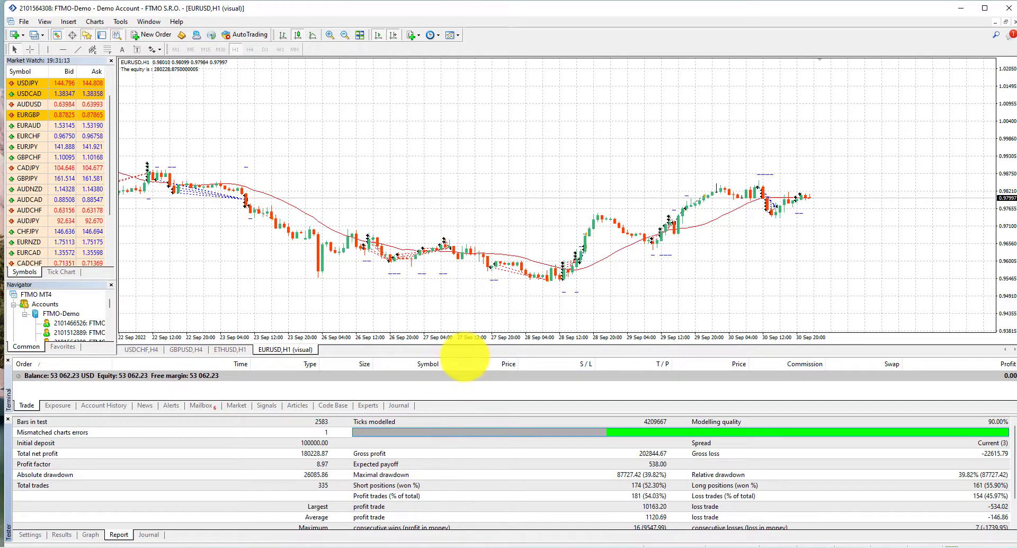
pyautogui.moveTo(465, 356); pyautogui.dragTo(465, 342)
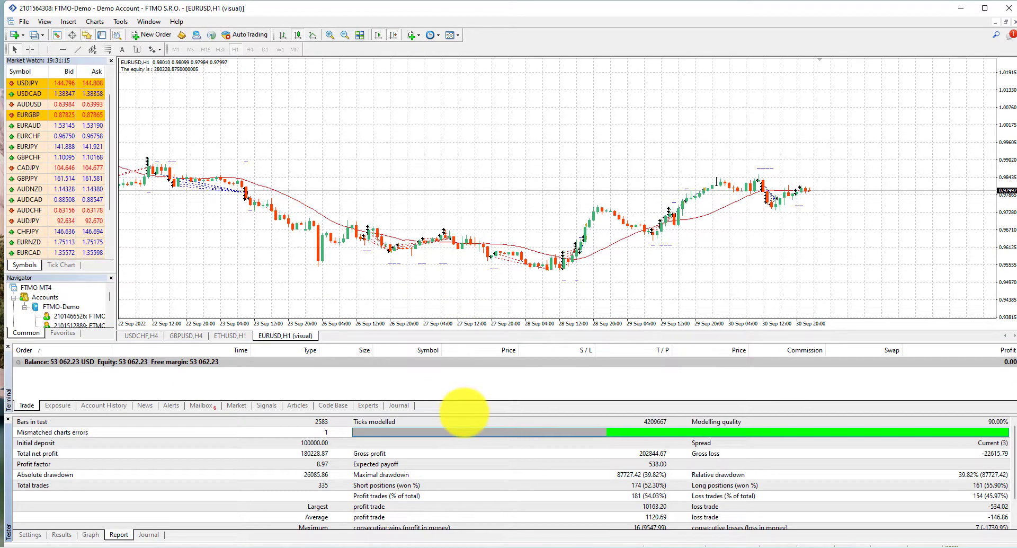
pyautogui.moveTo(463, 414); pyautogui.dragTo(459, 348)
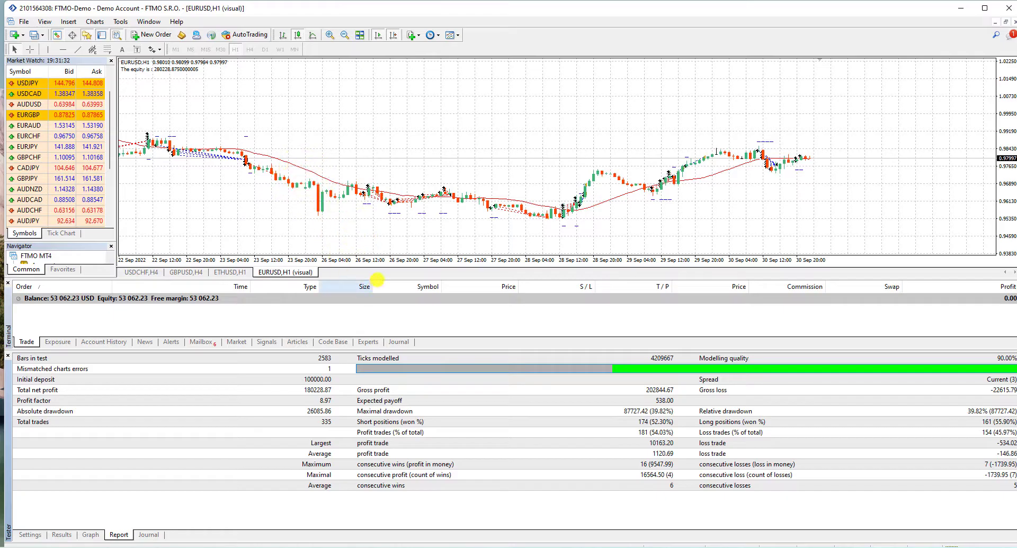
# Step: Enlarge the EURUSD chart area and examine the backtest's trades back through August 2022
pyautogui.moveTo(377, 279); pyautogui.dragTo(385, 304)
pyautogui.moveTo(388, 350); pyautogui.dragTo(394, 485)
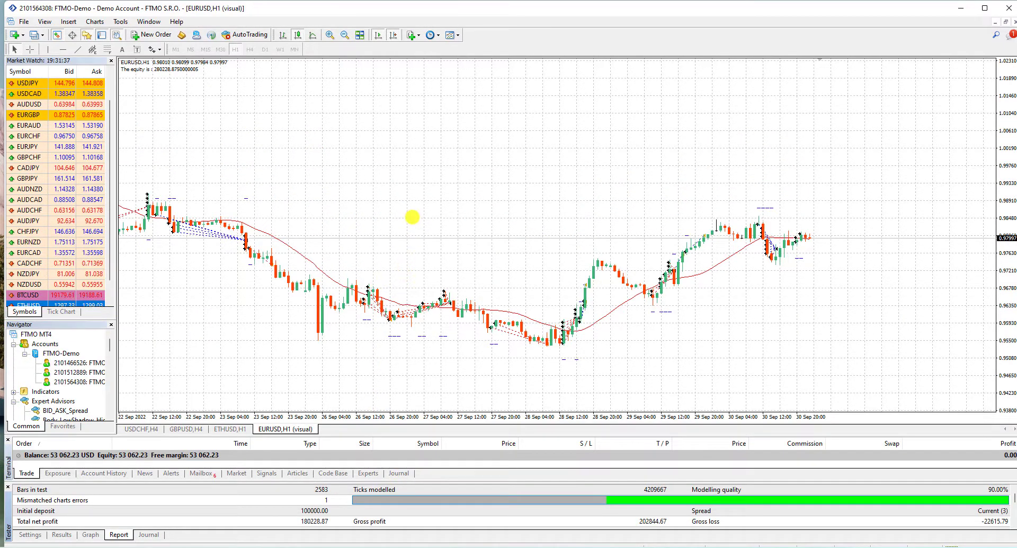
pyautogui.click(344, 35)
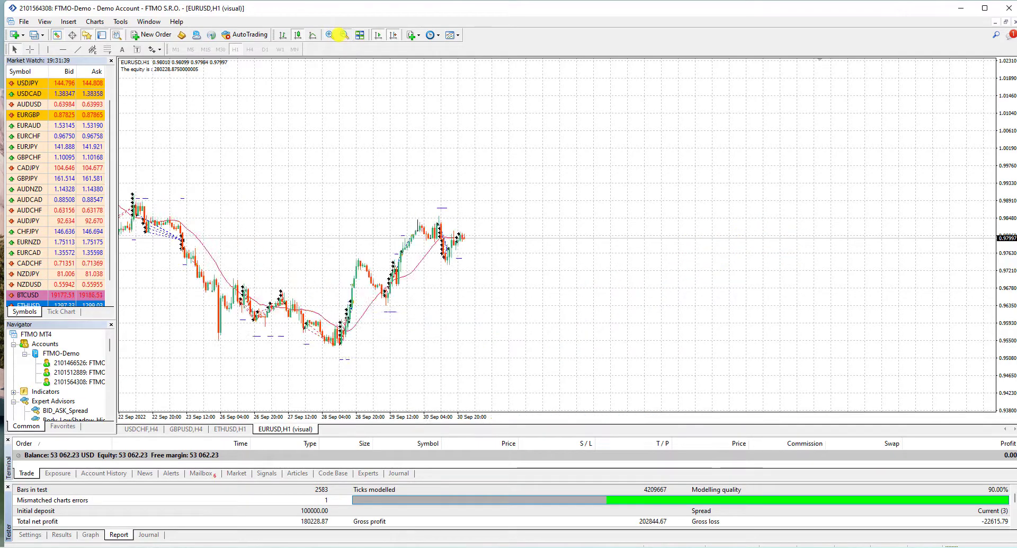
pyautogui.click(344, 34)
pyautogui.moveTo(311, 164); pyautogui.dragTo(776, 170)
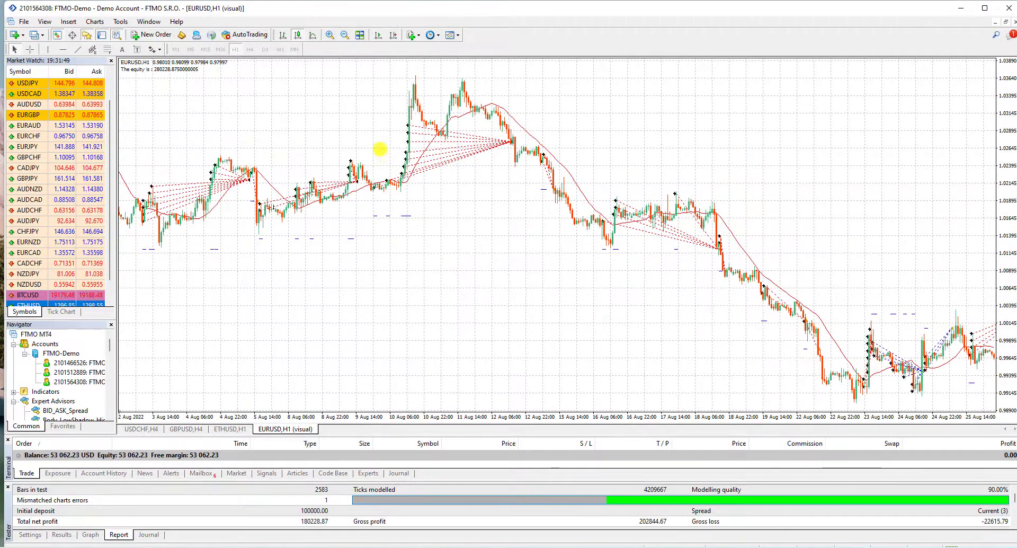
# Step: Zoom in on the early-to-mid August 2022 stacked sell trades and adjust the chart's price scale to inspect them
pyautogui.click(327, 35)
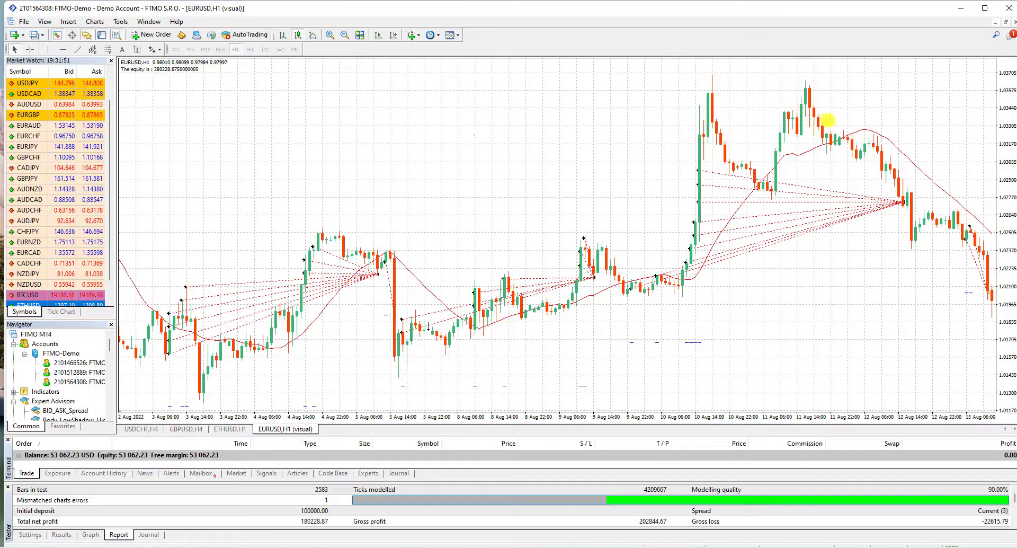
pyautogui.moveTo(828, 125); pyautogui.dragTo(493, 136)
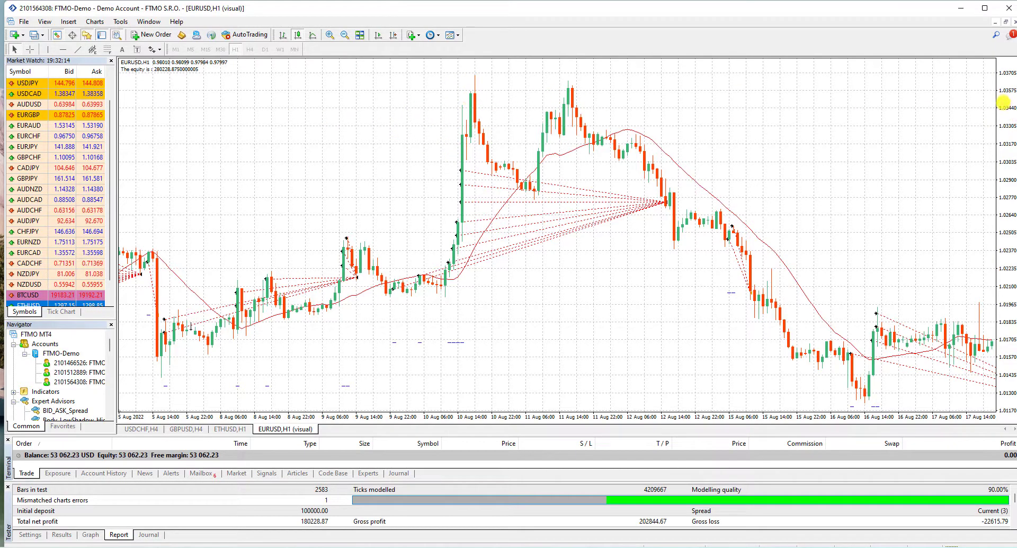
pyautogui.moveTo(1004, 105); pyautogui.dragTo(1009, 113)
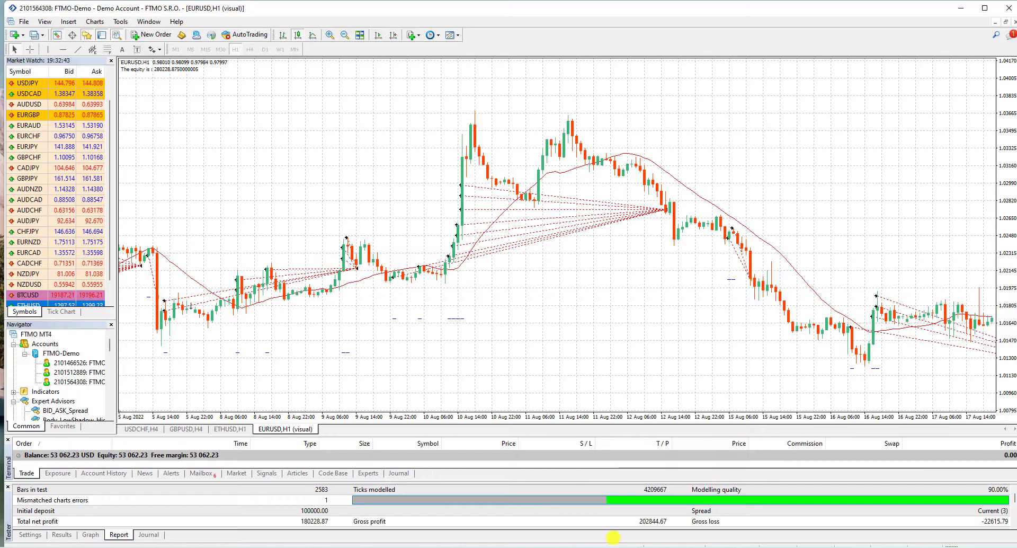
# Step: Switch to MetaEditor, set FirstLotSize to 1 in the variable declarations of Martigele.mq4, and compile the expert advisor
pyautogui.hotkey('alt', 'Tab')
pyautogui.scroll(18, 277, 163)
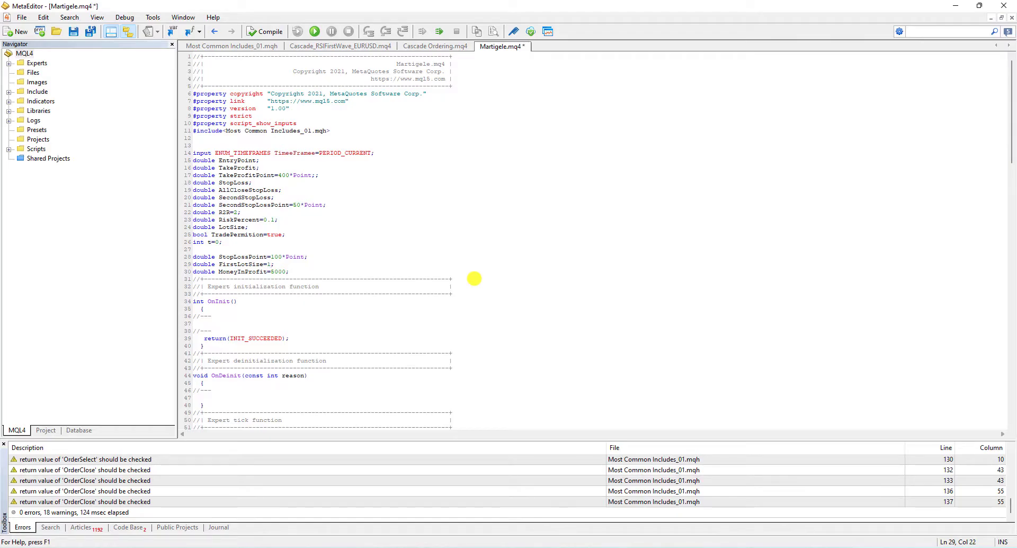
pyautogui.click(270, 32)
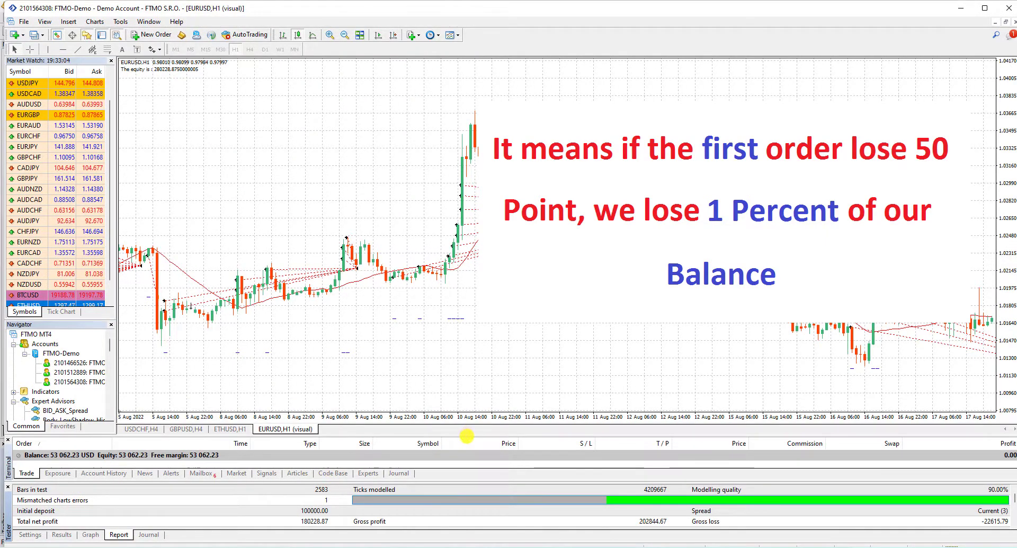
# Step: Enlarge the tester area and rerun the Martigele visual backtest on EURUSD H1 from 2022.07.01 to 2022.10.02
pyautogui.moveTo(466, 435); pyautogui.dragTo(474, 350)
pyautogui.moveTo(481, 482); pyautogui.dragTo(476, 379)
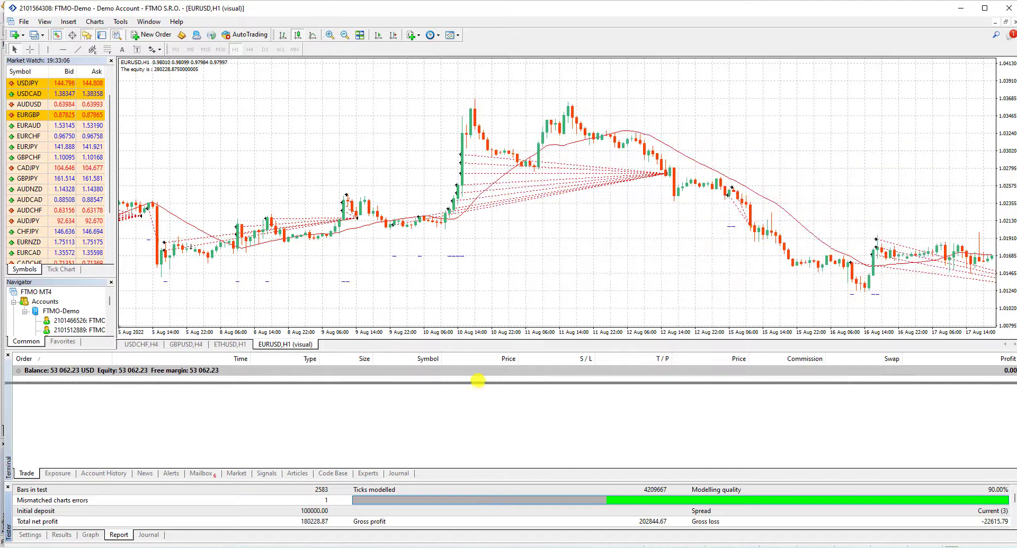
pyautogui.click(30, 534)
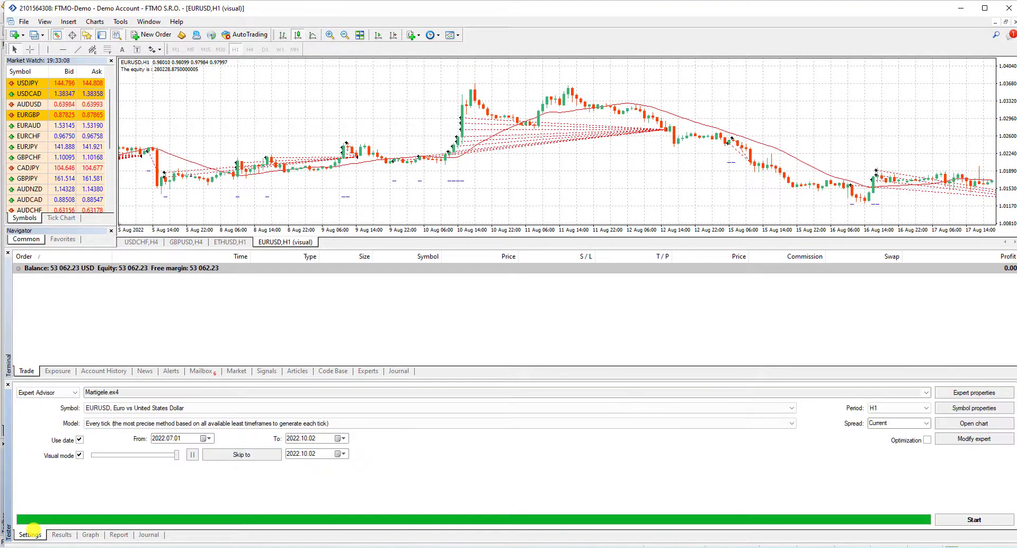
pyautogui.click(974, 519)
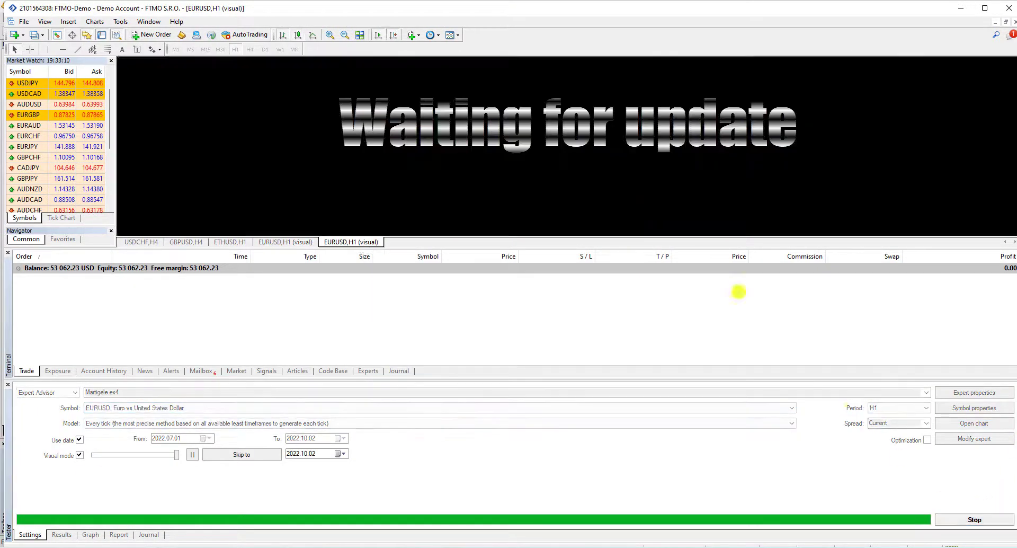
# Step: Enlarge the new visual backtest chart and apply the Clean template to it
pyautogui.moveTo(527, 249); pyautogui.dragTo(526, 311)
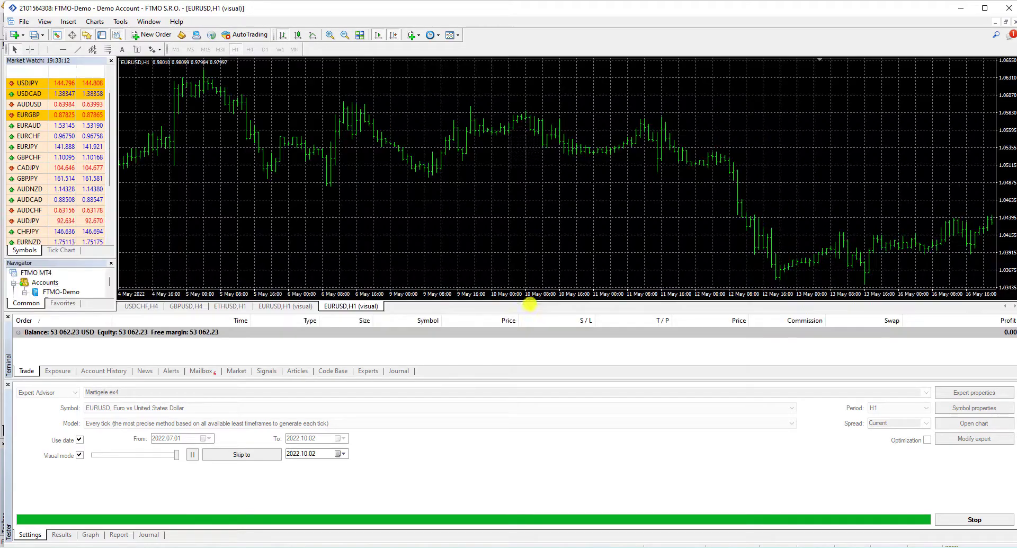
pyautogui.rightClick(539, 140)
pyautogui.moveTo(572, 169)
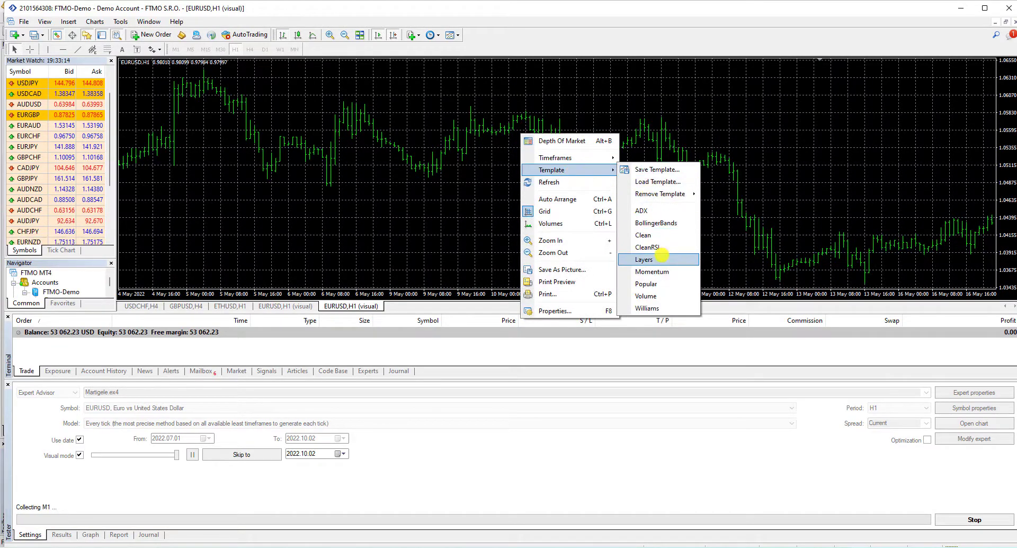
pyautogui.click(642, 234)
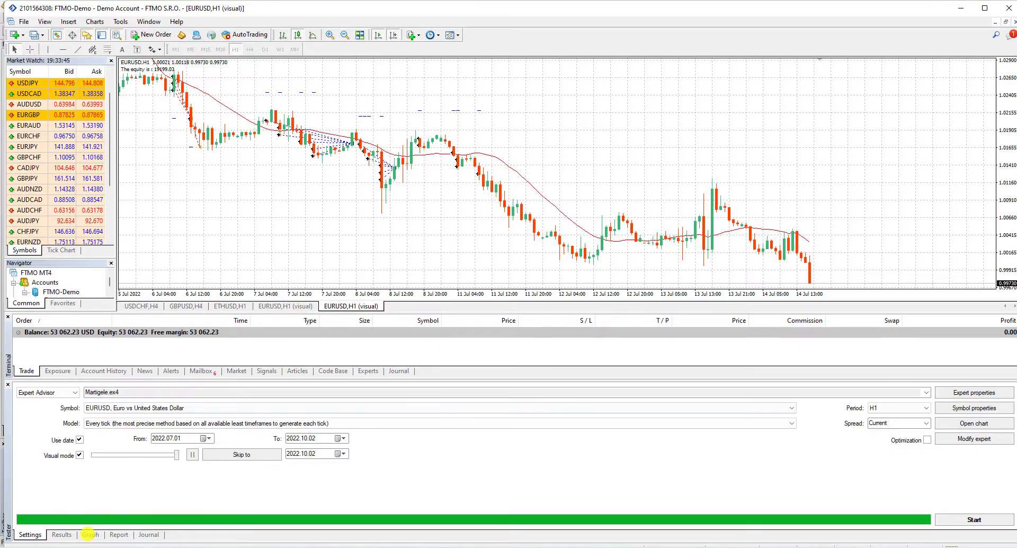
# Step: Review the rerun's balance and equity graph, report statistics and closing trades, and return to the tester settings
pyautogui.click(90, 534)
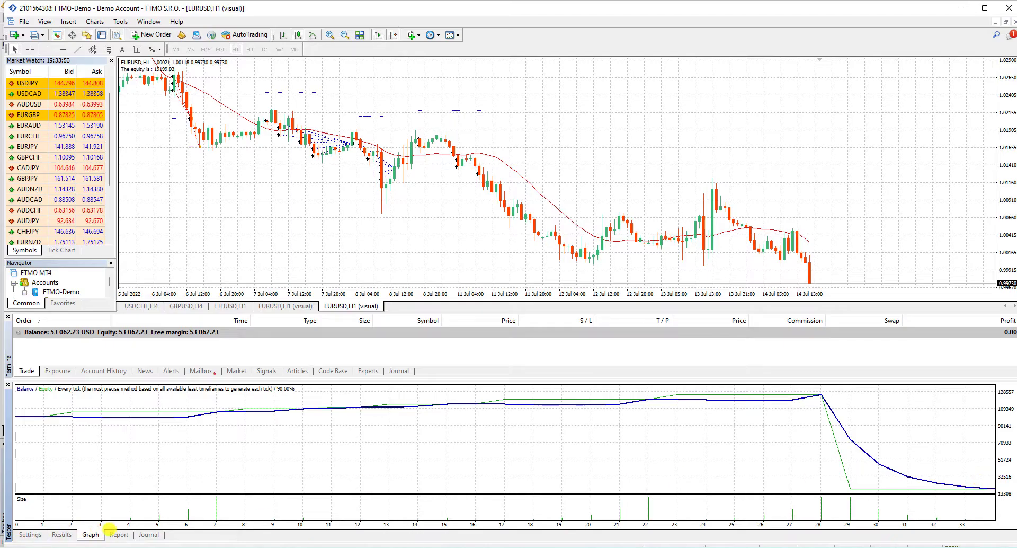
pyautogui.click(116, 534)
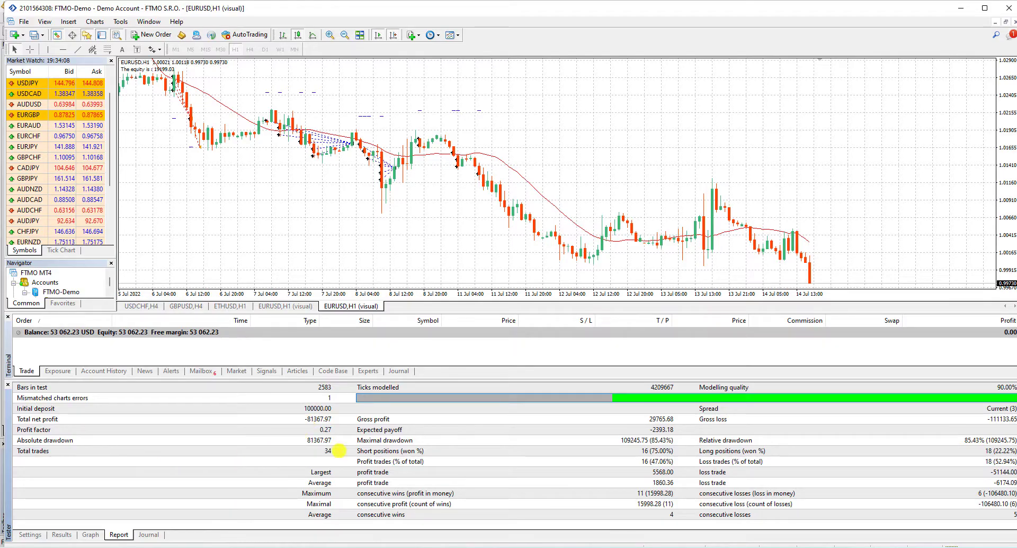
pyautogui.click(62, 534)
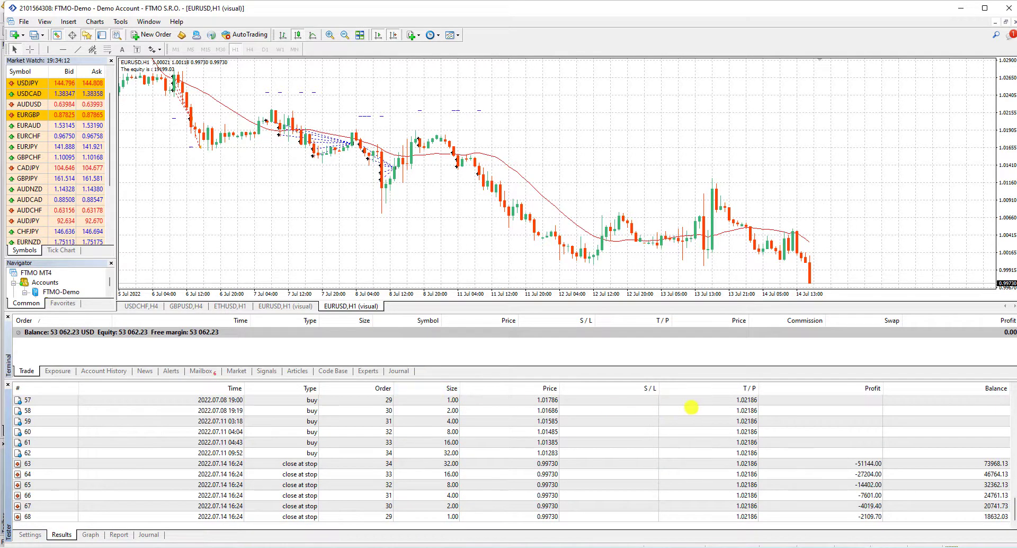
pyautogui.scroll(-2, 764, 423)
pyautogui.click(996, 485)
pyautogui.scroll(-3, 895, 468)
pyautogui.click(118, 535)
pyautogui.click(32, 534)
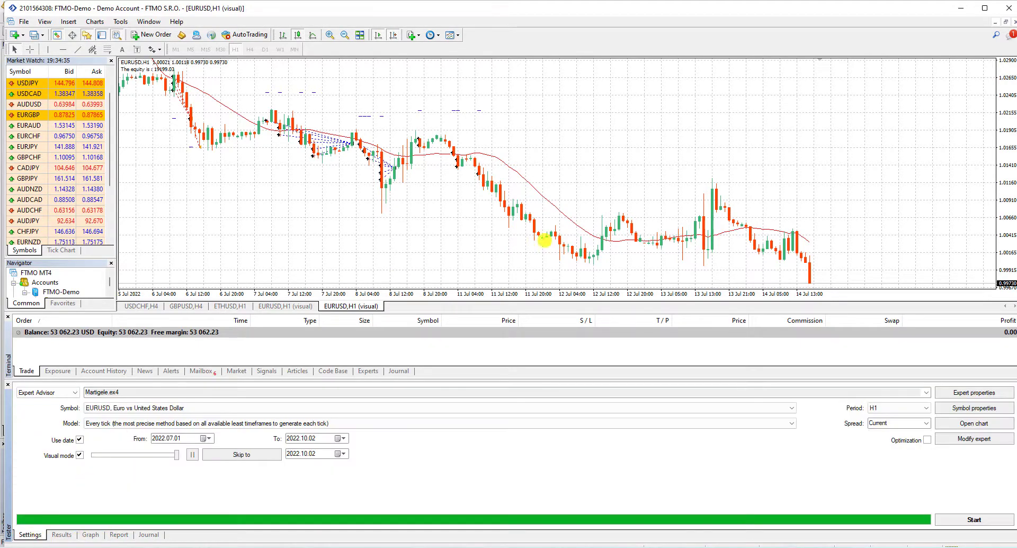